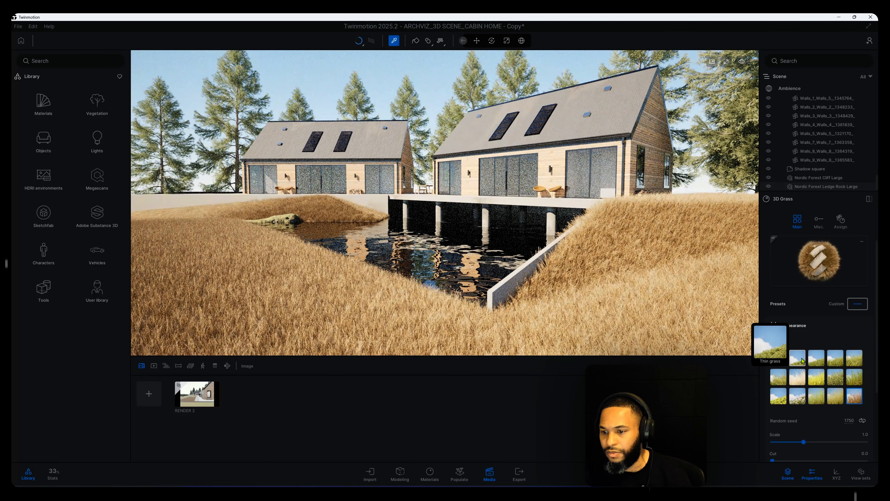
- Switch the 3D Grass material to the short green lawn type
click(816, 358)
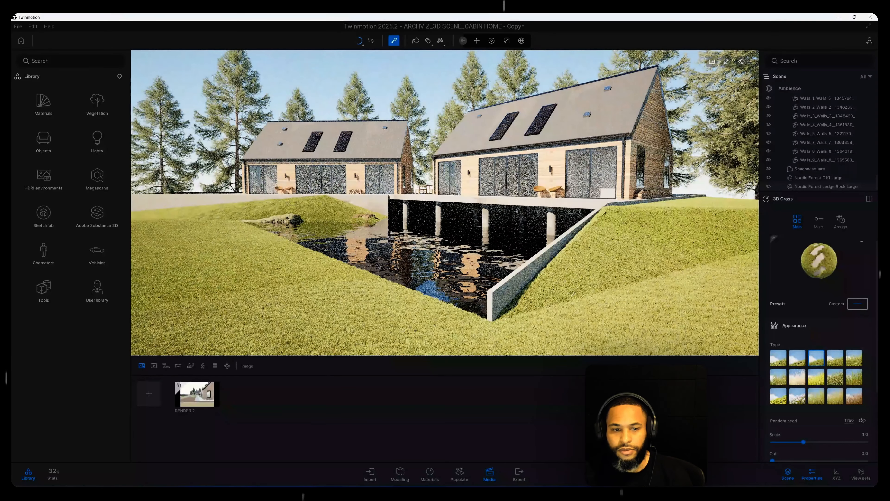
- Open the RENDER 2 image and set its path tracer max bounces to 30
click(209, 403)
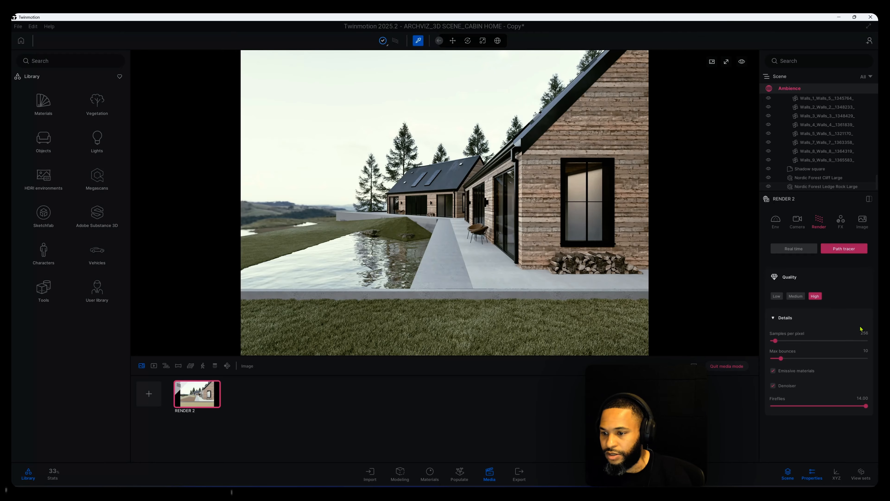
click(865, 351)
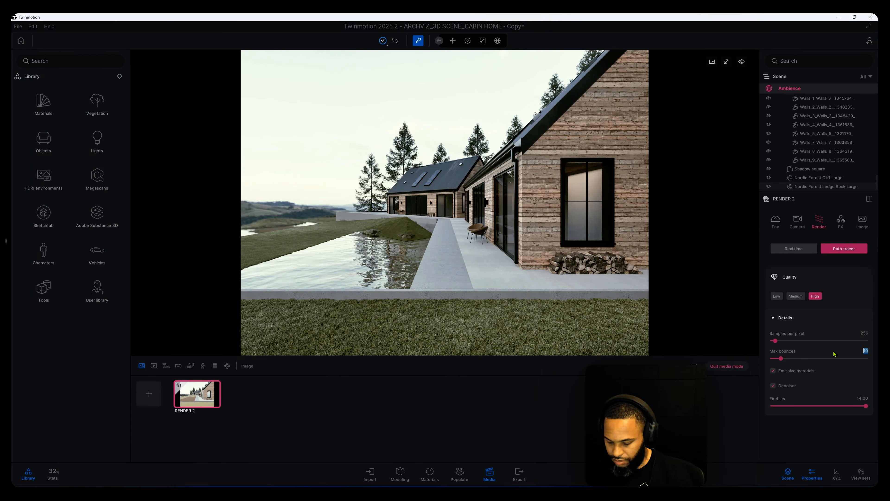
text(30)
key(Return)
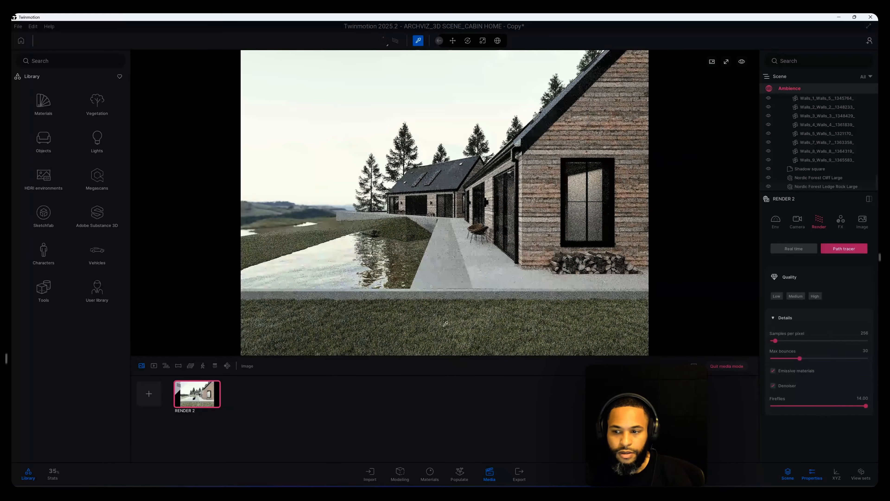
- Sample the foreground grass material and lower its spawn angle to about 30°
click(494, 321)
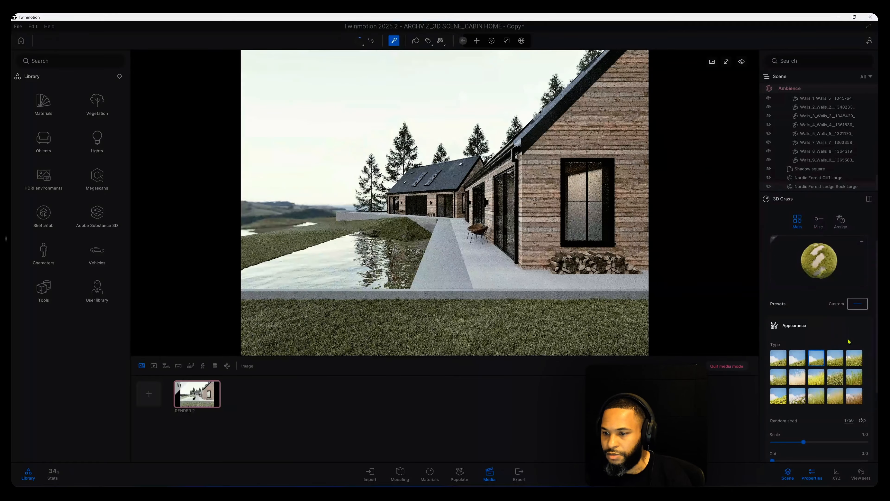
scroll(847, 335, down, 1)
scroll(847, 335, down, 4)
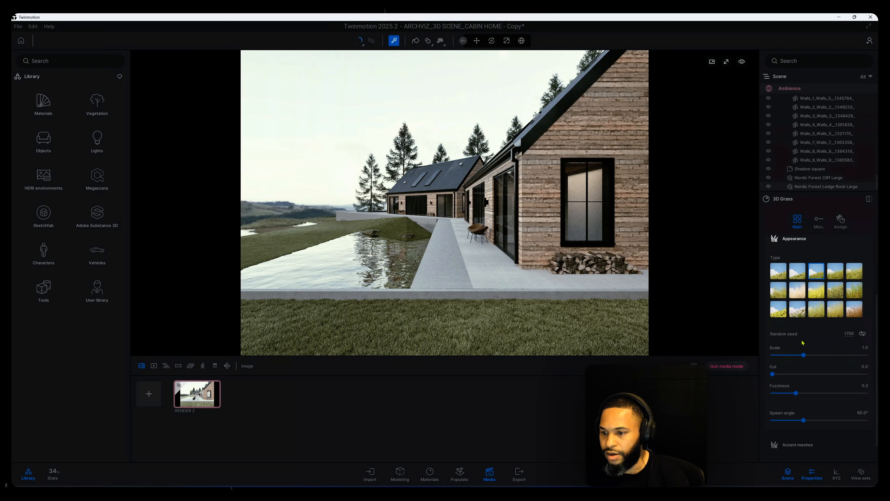
scroll(846, 341, down, 2)
drag(803, 398, 788, 397)
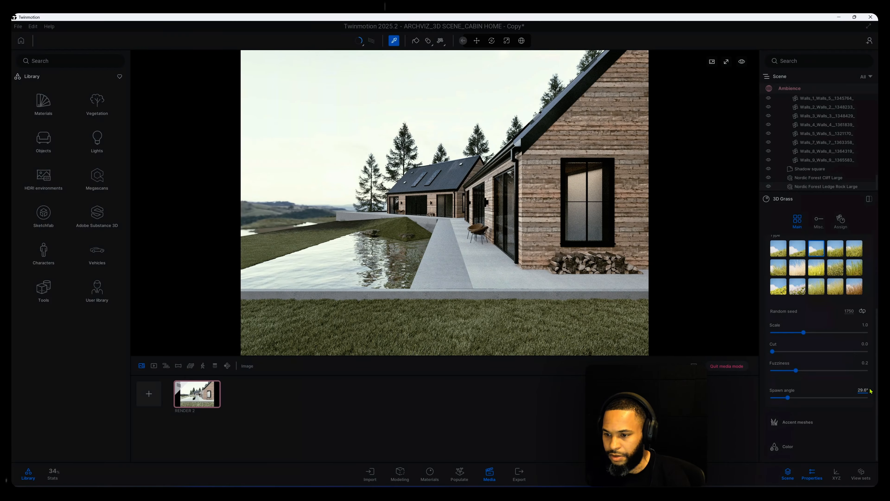
- Set the grass spawn angle to 60°
drag(869, 390, 824, 391)
key(BackSpace)
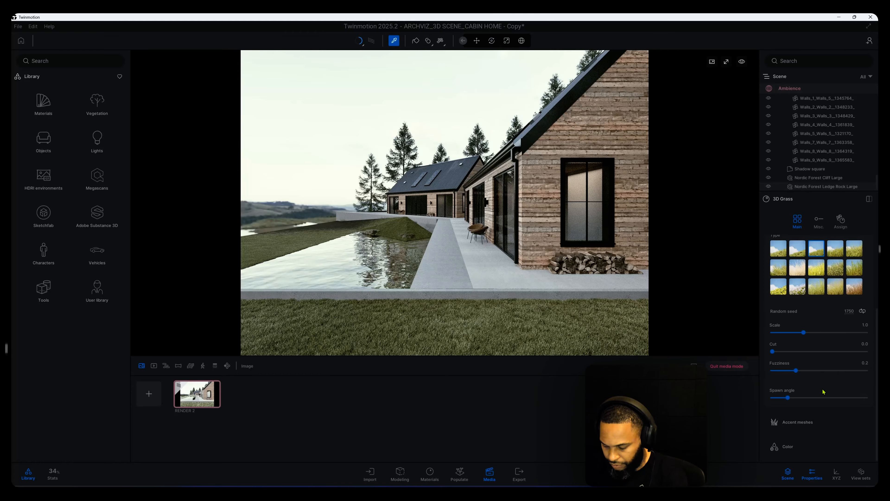
text(60)
key(Return)
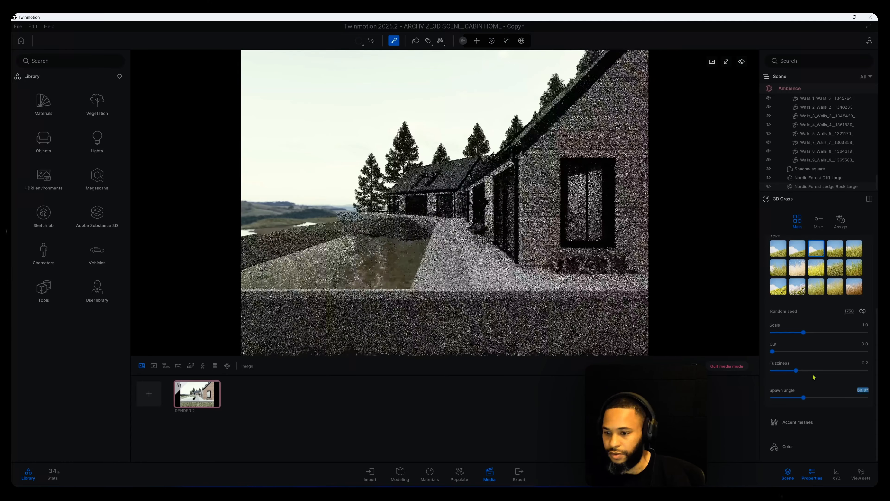
- Try different flower accent meshes on the 3D grass and settle on Daffodils
click(797, 422)
scroll(814, 403, down, 5)
click(816, 398)
click(836, 396)
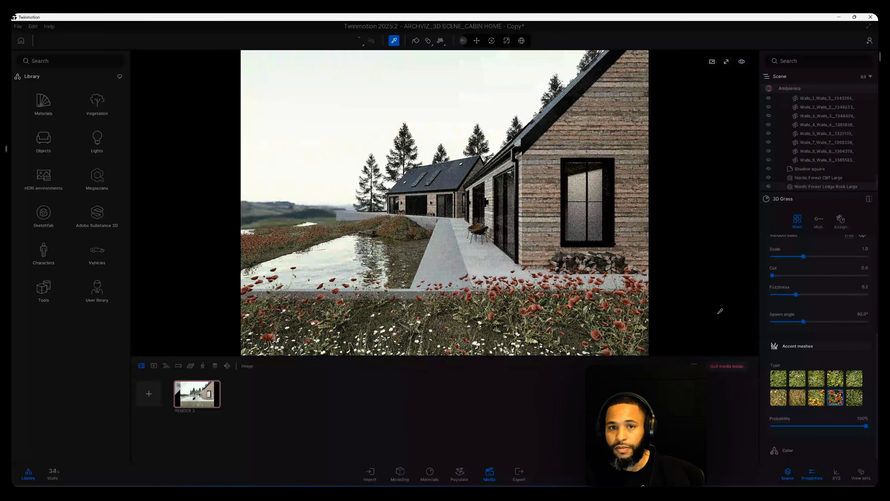
click(854, 396)
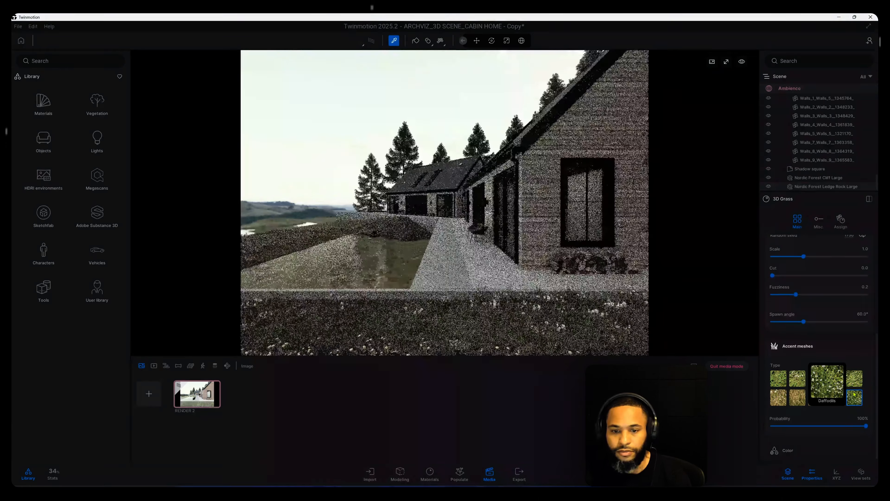
- Try an accent mesh probability of about 32% and restore it to 100%
scroll(842, 423, down, 1)
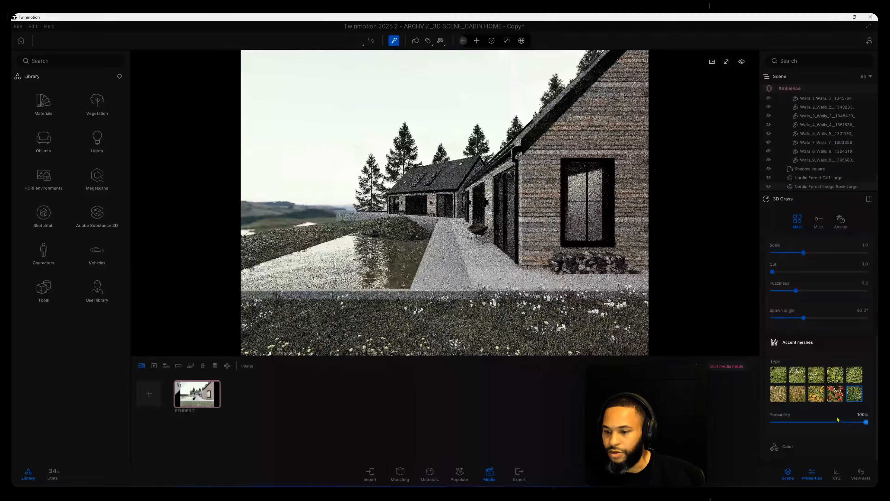
click(802, 422)
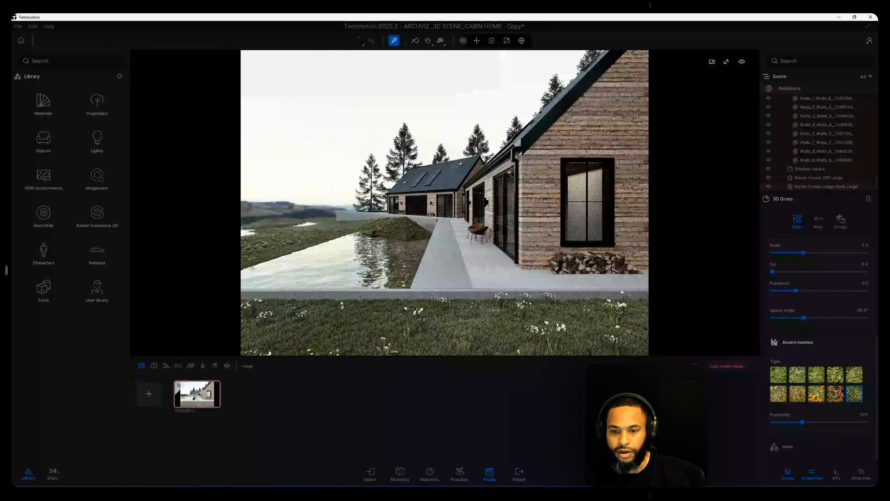
drag(802, 422, 866, 422)
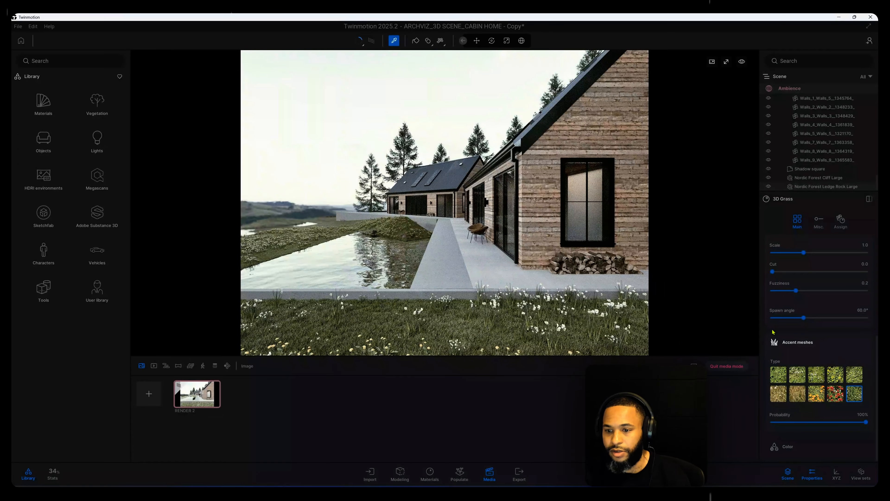
- Enable the color tint for the 3D grass
mouse_move(812, 377)
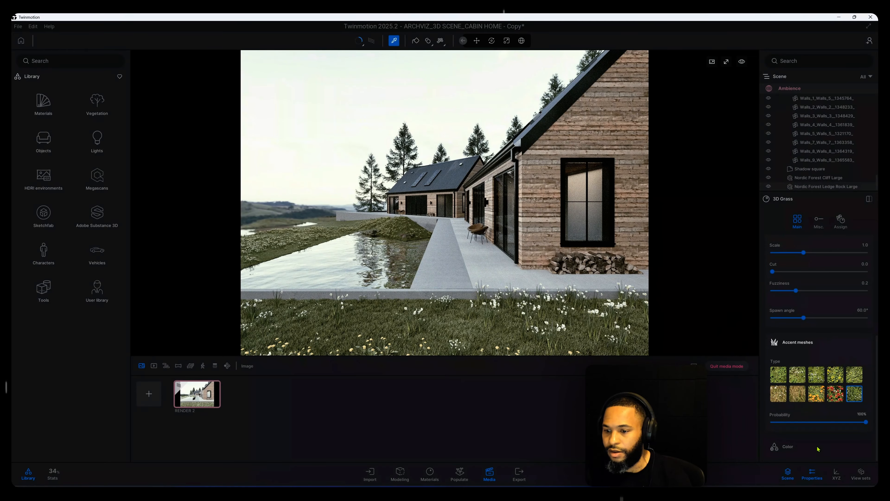
scroll(812, 448, down, 3)
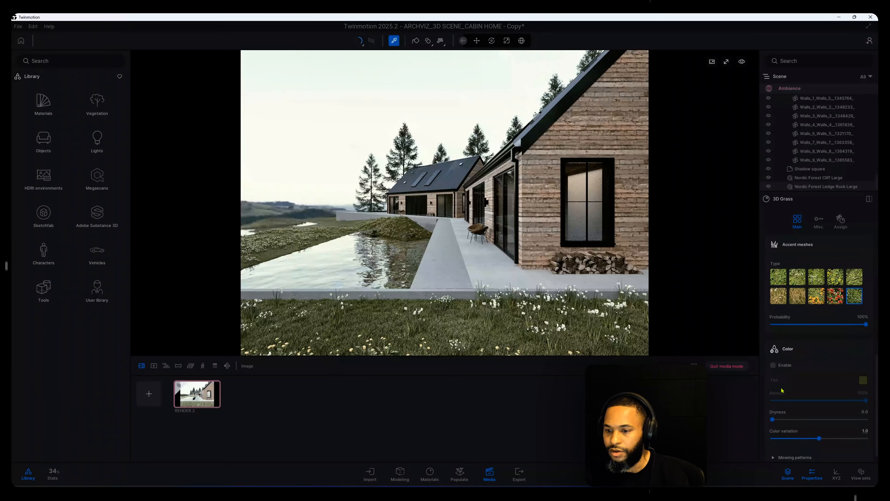
click(773, 365)
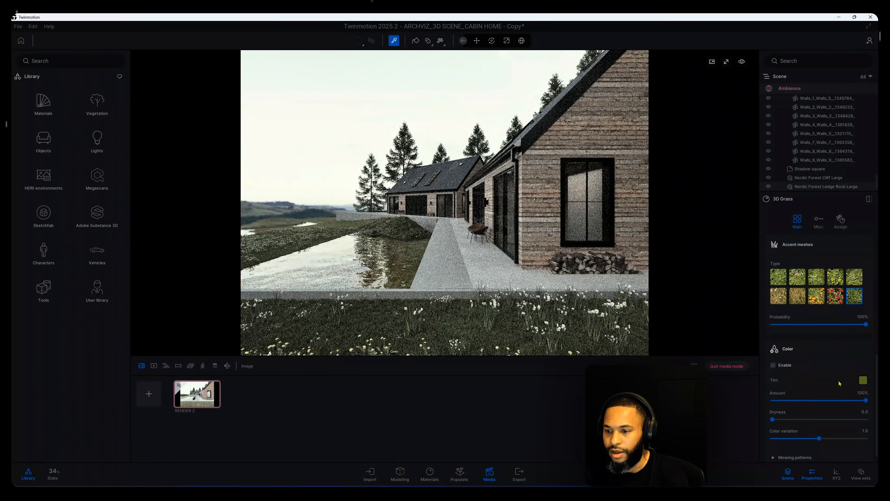
- Try a darker olive green tint on the grass and cancel the color change
click(863, 379)
drag(464, 178, 597, 111)
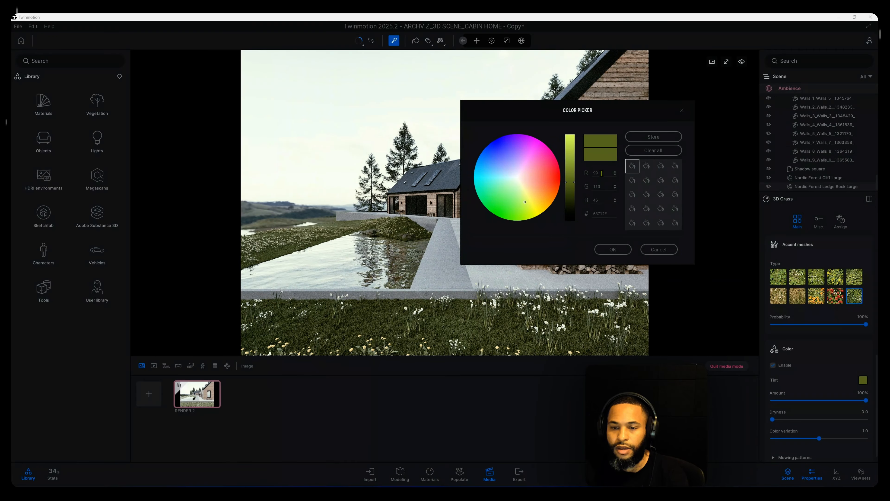
drag(574, 183, 575, 165)
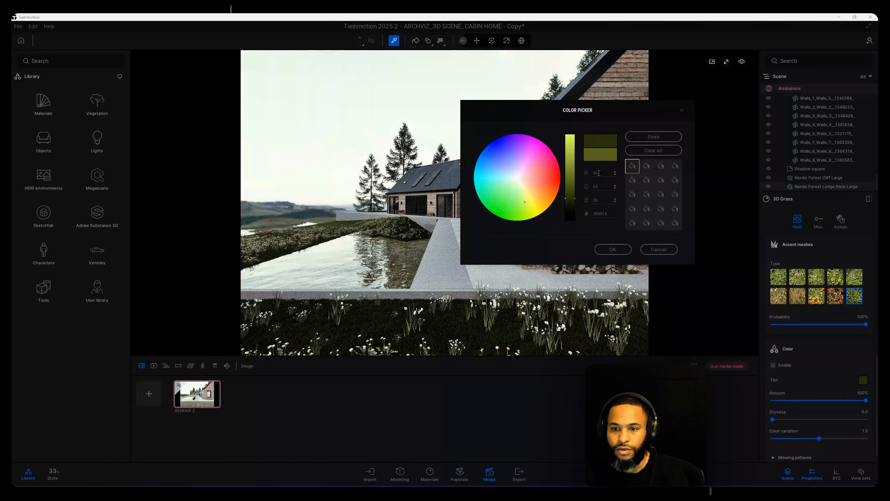
click(664, 247)
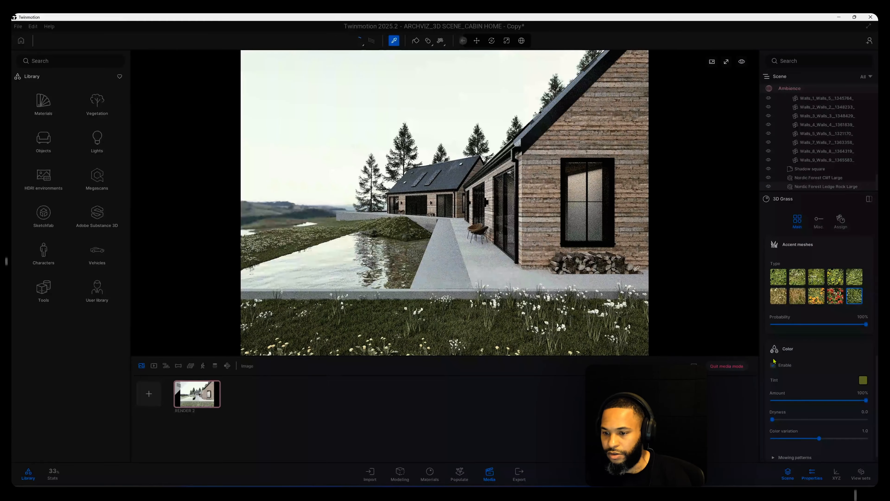
- Set the grass dryness to 0.1
scroll(820, 407, down, 1)
click(776, 408)
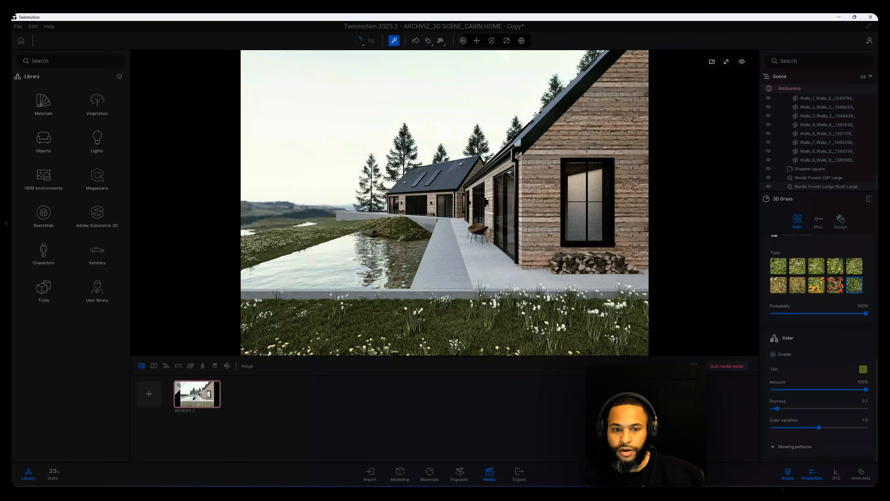
- Sample the water material beside the cabin walkway and set its depth translucency to 10%
click(387, 250)
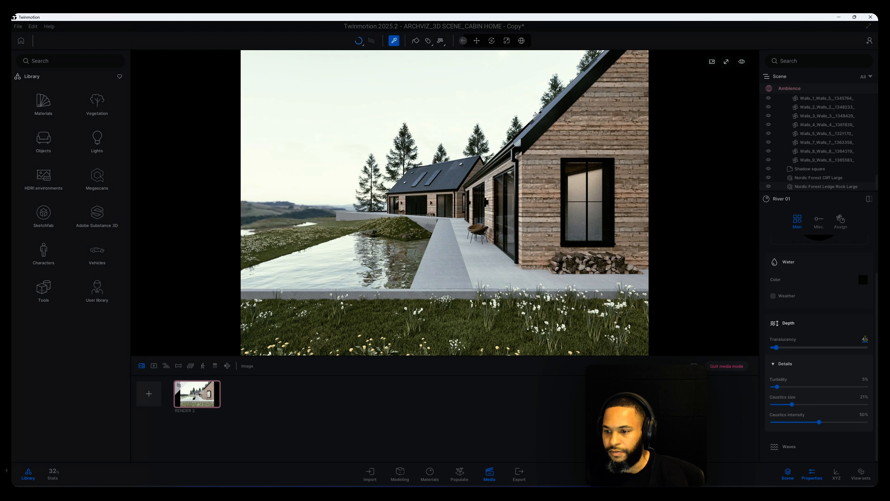
drag(868, 339, 856, 341)
key(BackSpace)
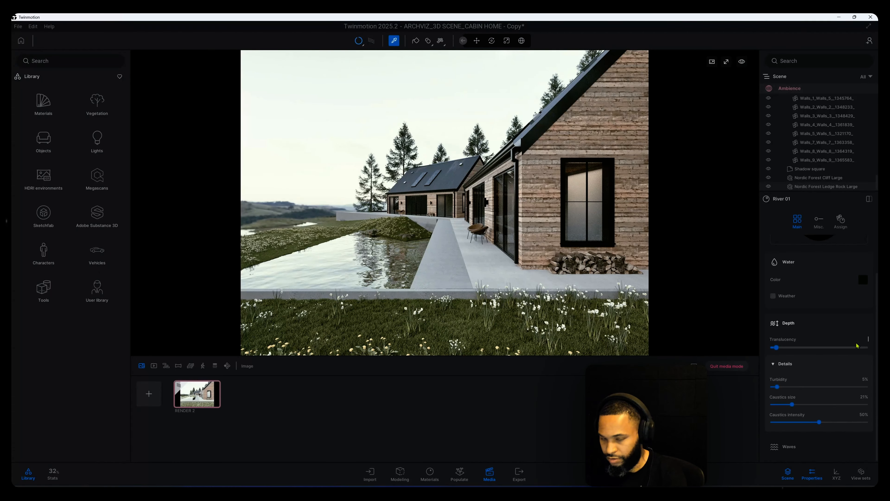
text(10)
key(Return)
drag(868, 379, 860, 379)
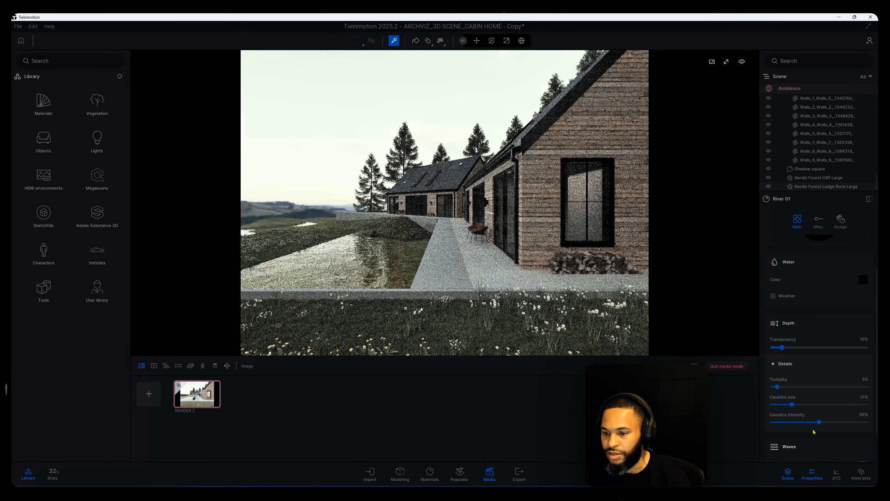
scroll(796, 445, down, 2)
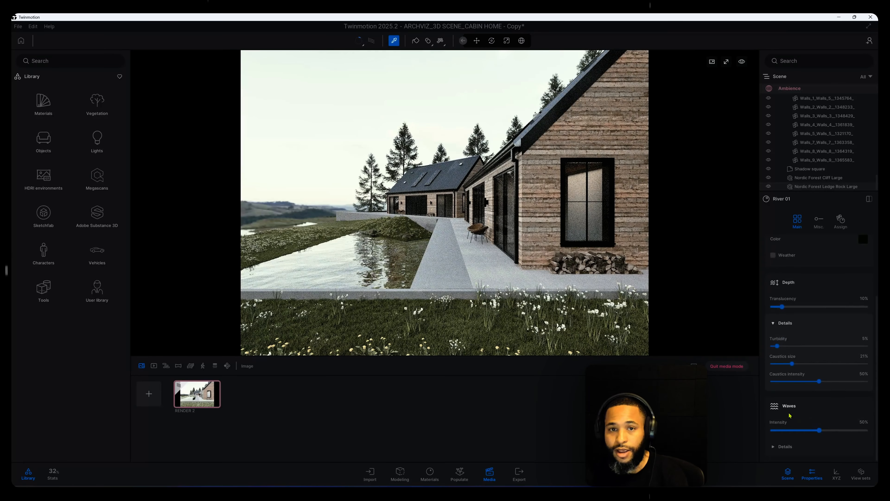